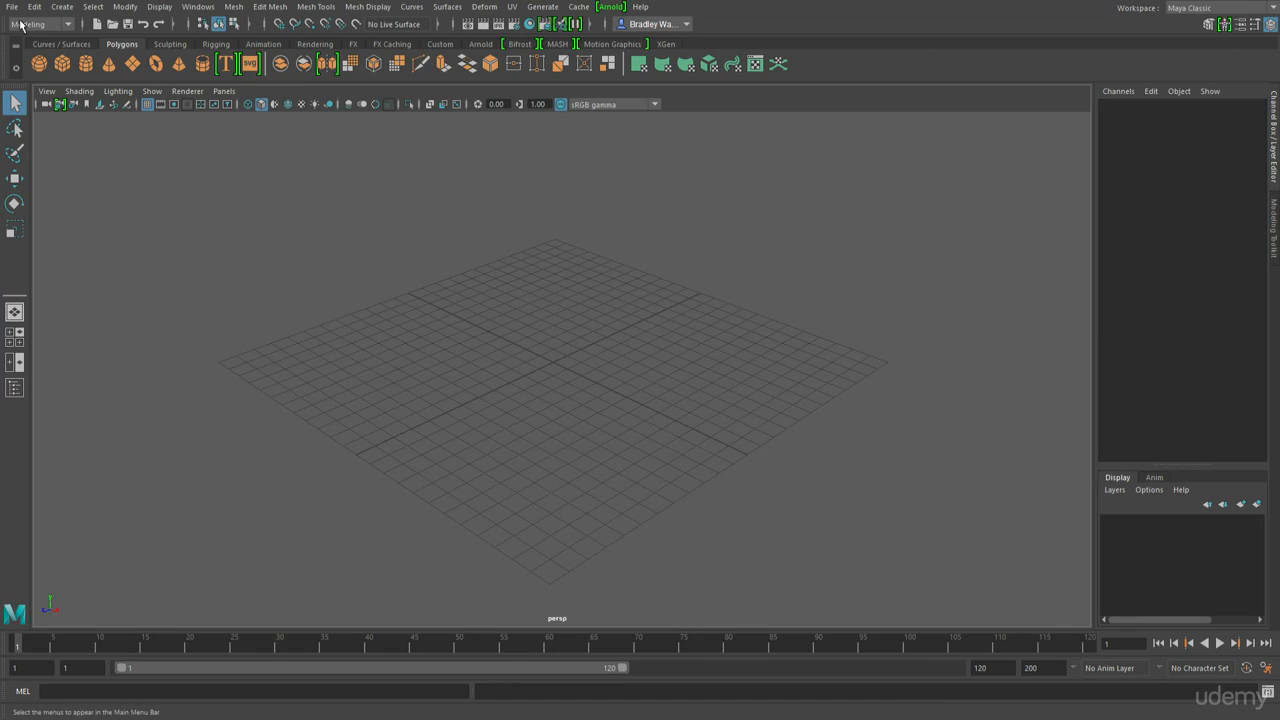
left_click(17, 12)
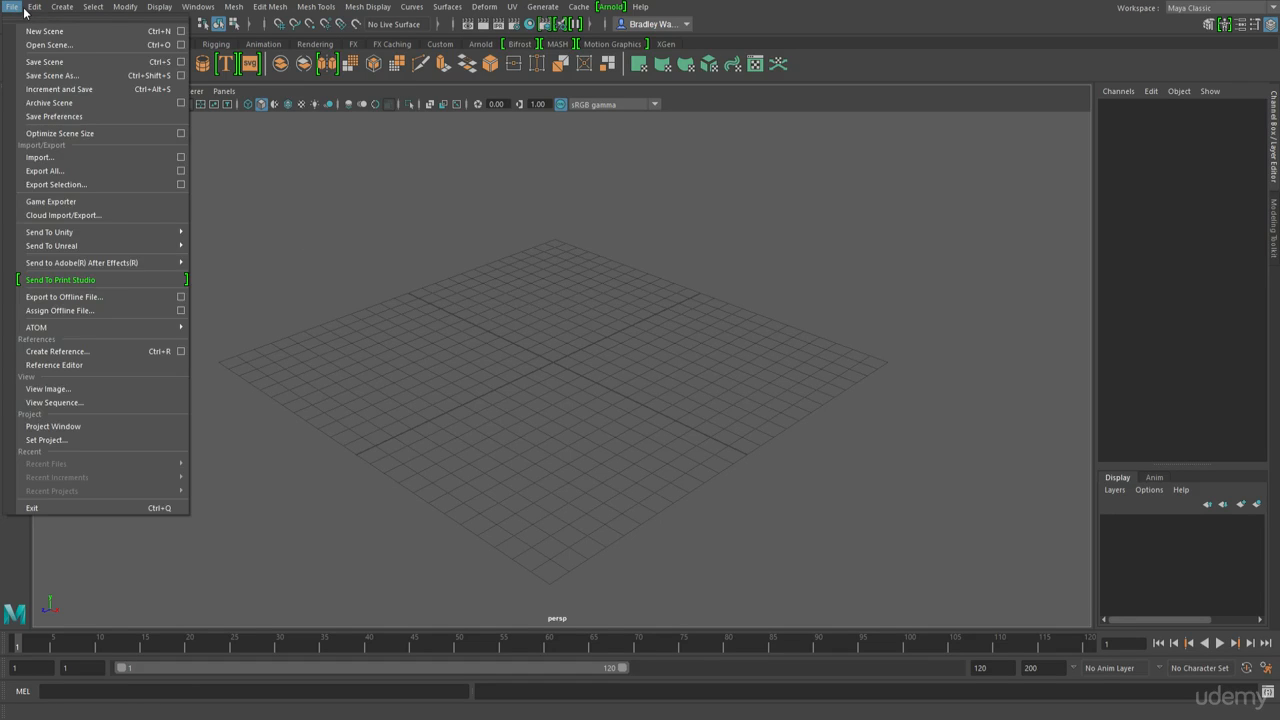
mouse_move(39, 10)
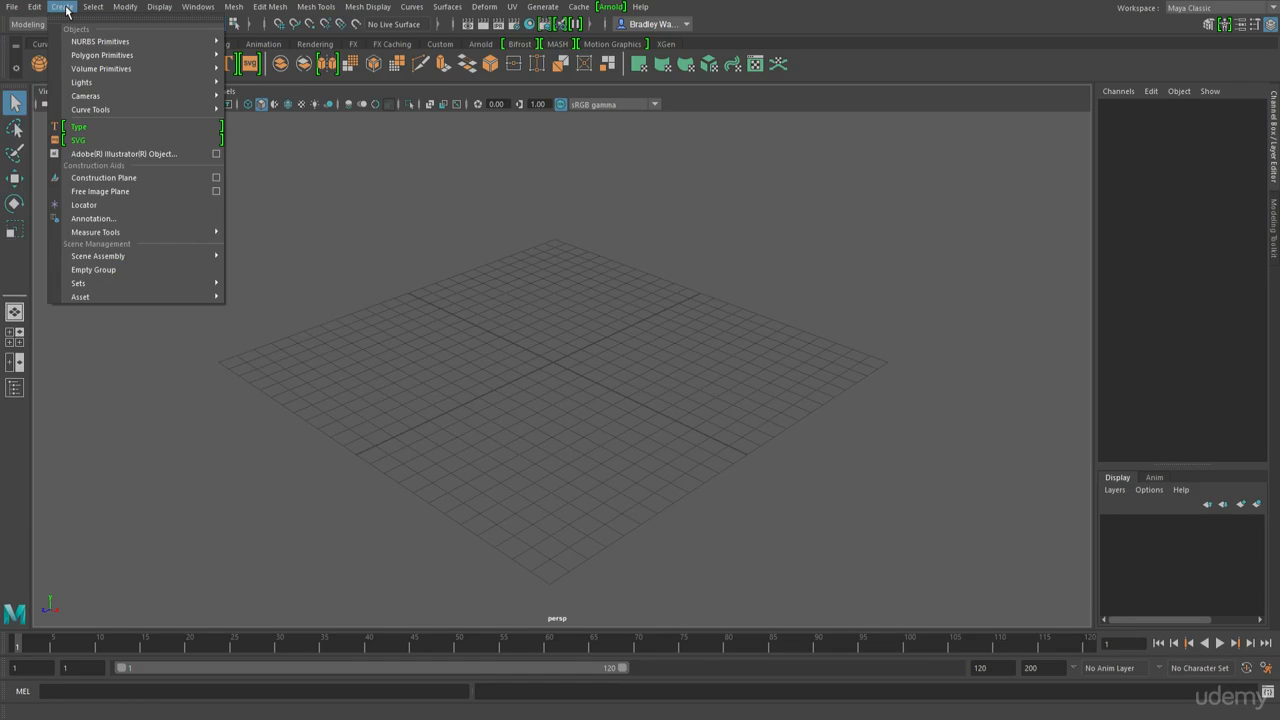
mouse_move(117, 10)
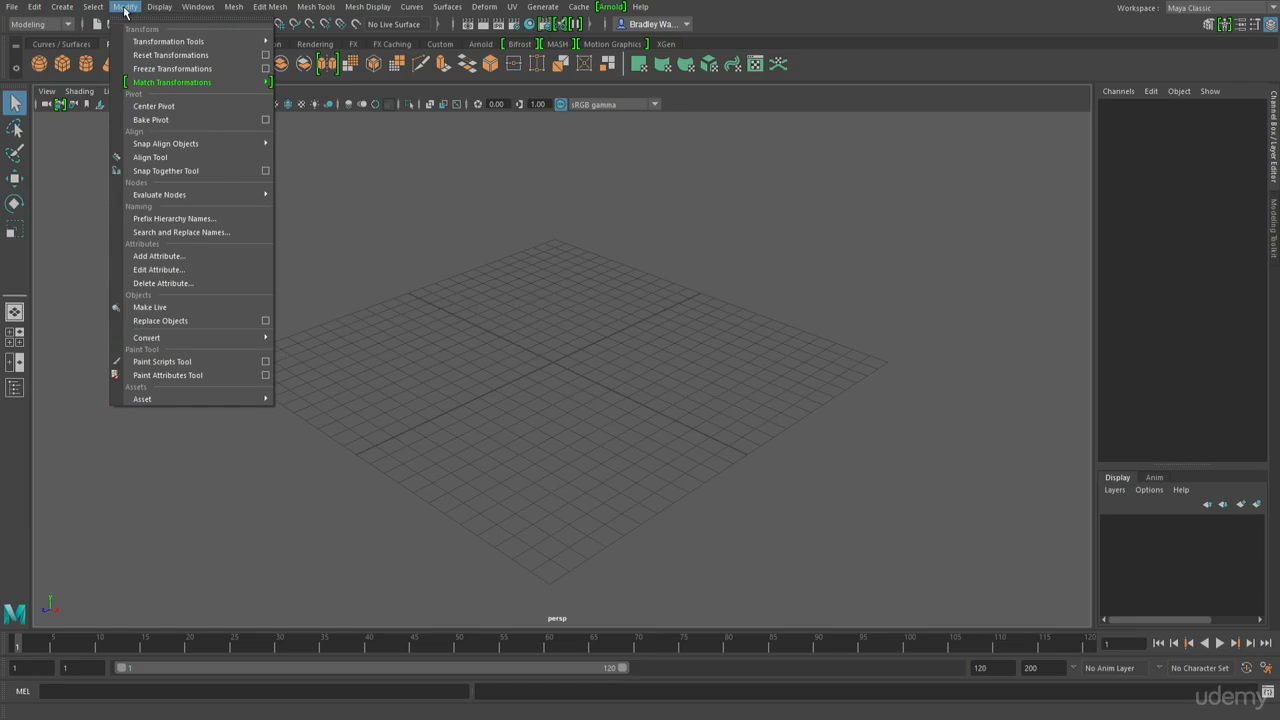
left_click(290, 155)
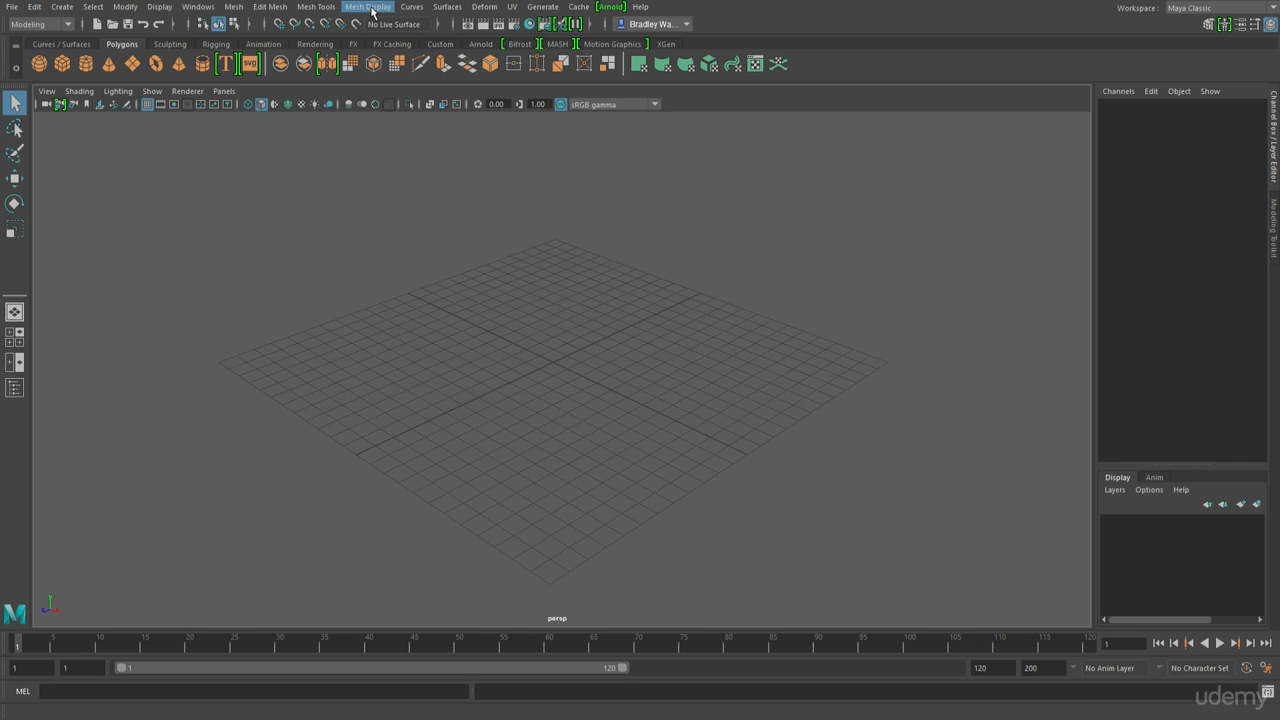
- Switch to the Rigging menu set to view its menus, and return to the Modeling menu set
left_click(68, 25)
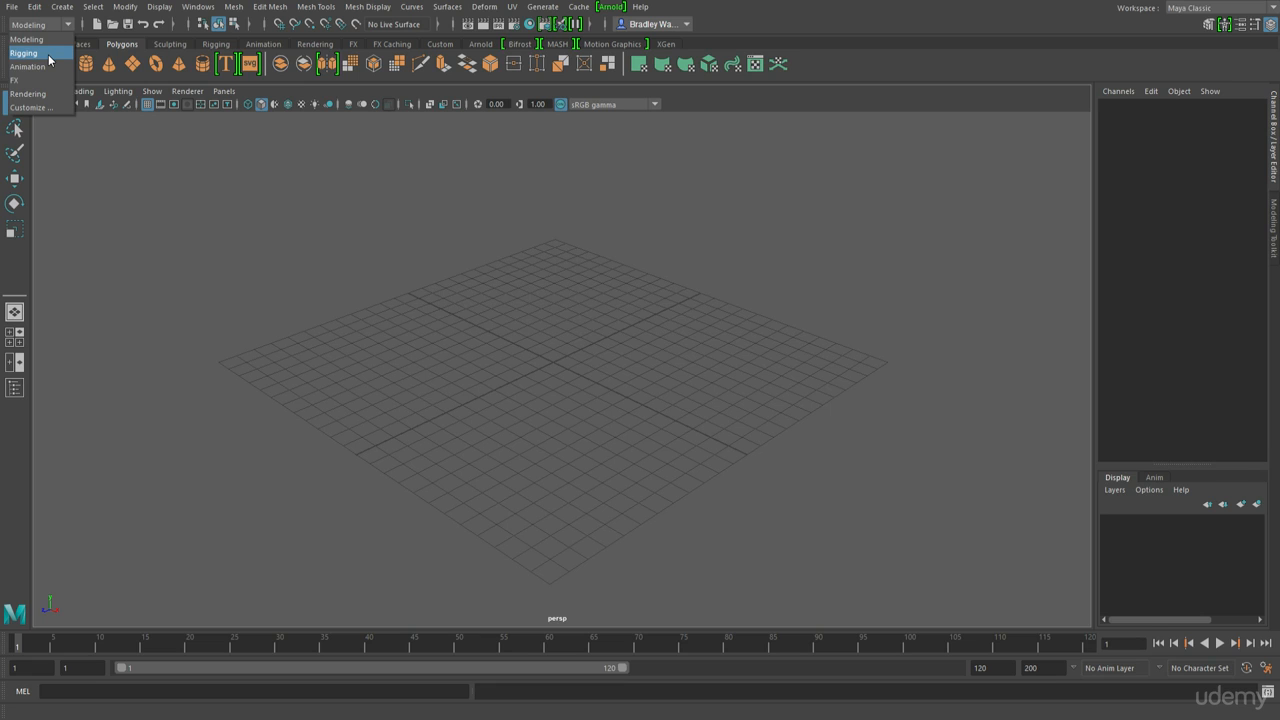
left_click(48, 53)
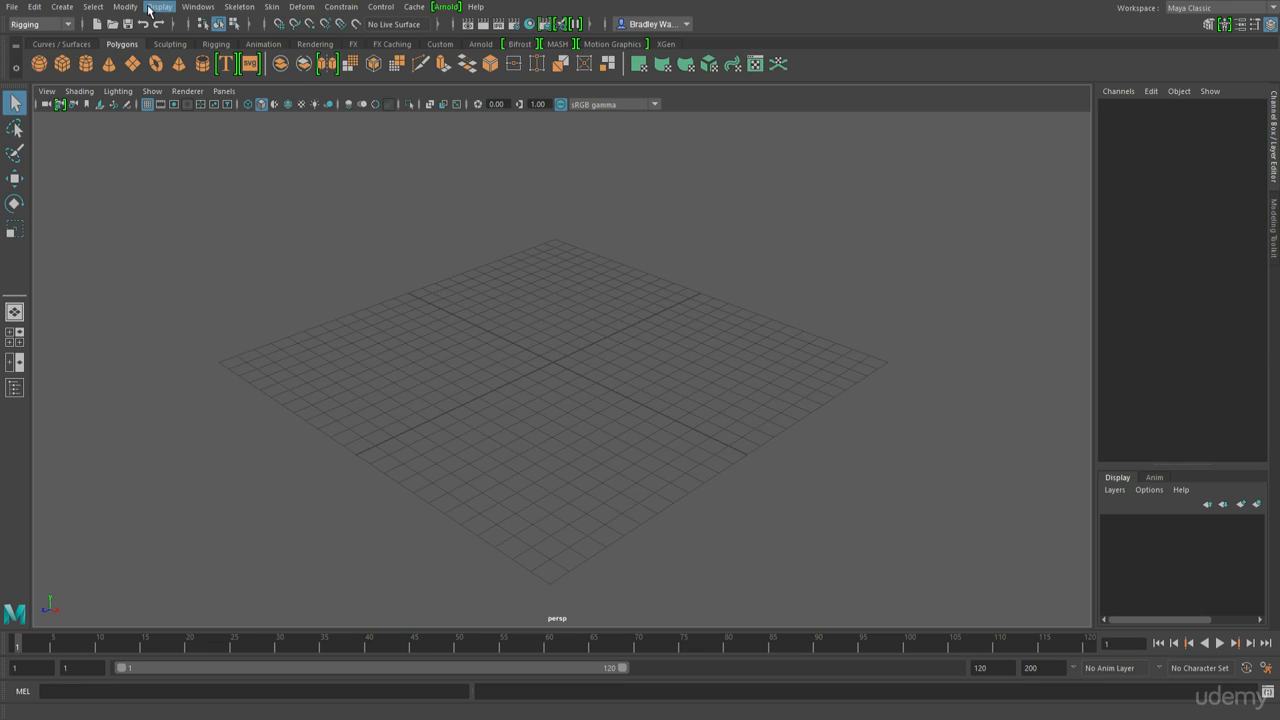
left_click(68, 25)
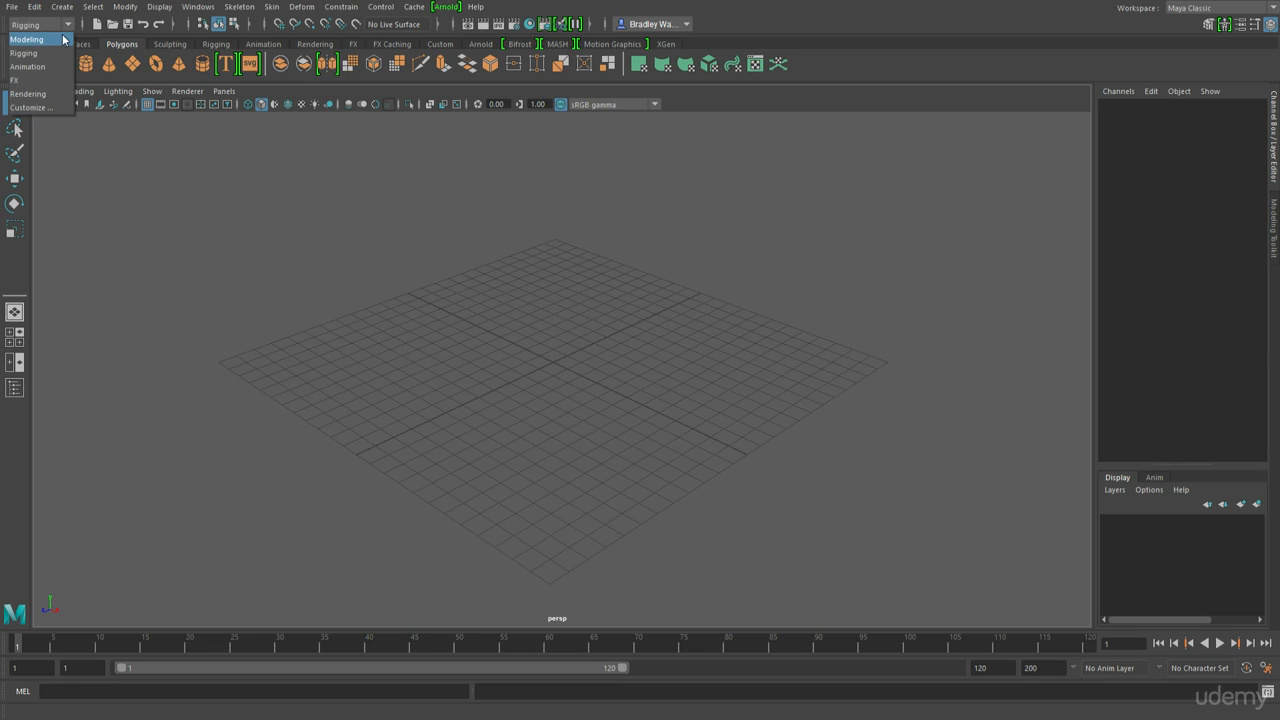
left_click(62, 39)
left_click(232, 7)
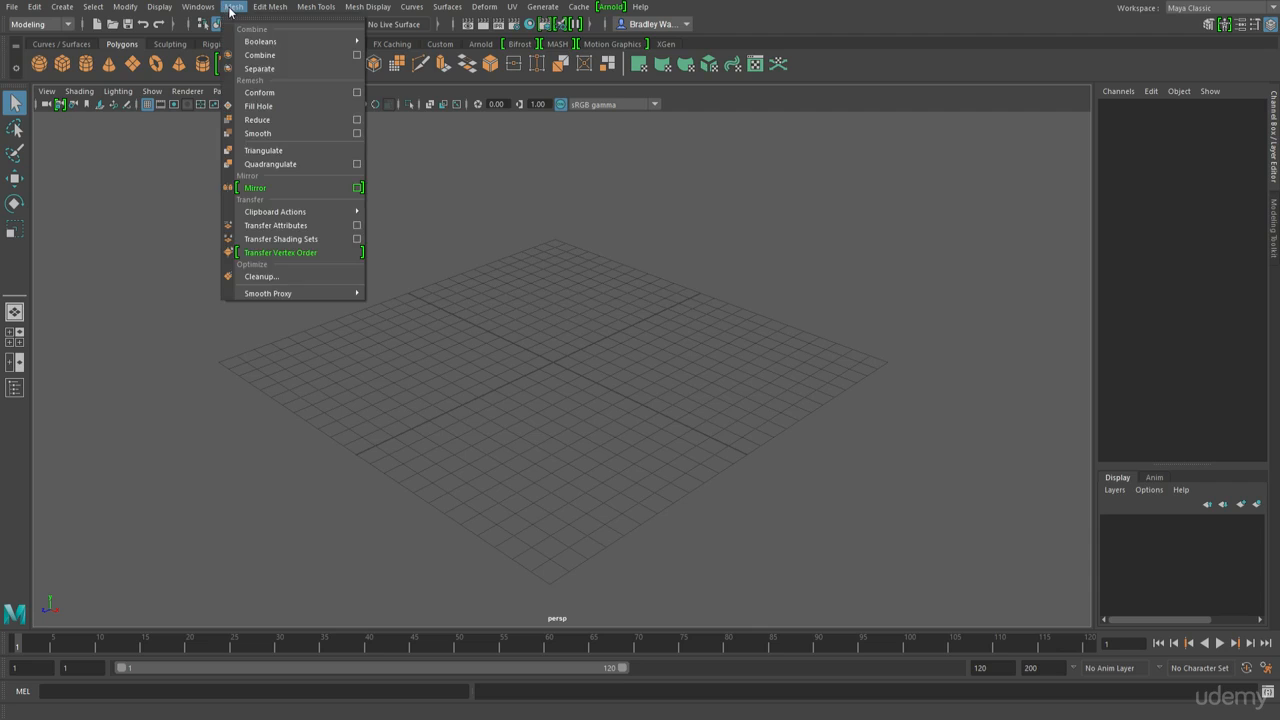
- Switch to the Rendering menu set to view its Render commands, and go back to the Modeling set
left_click(66, 27)
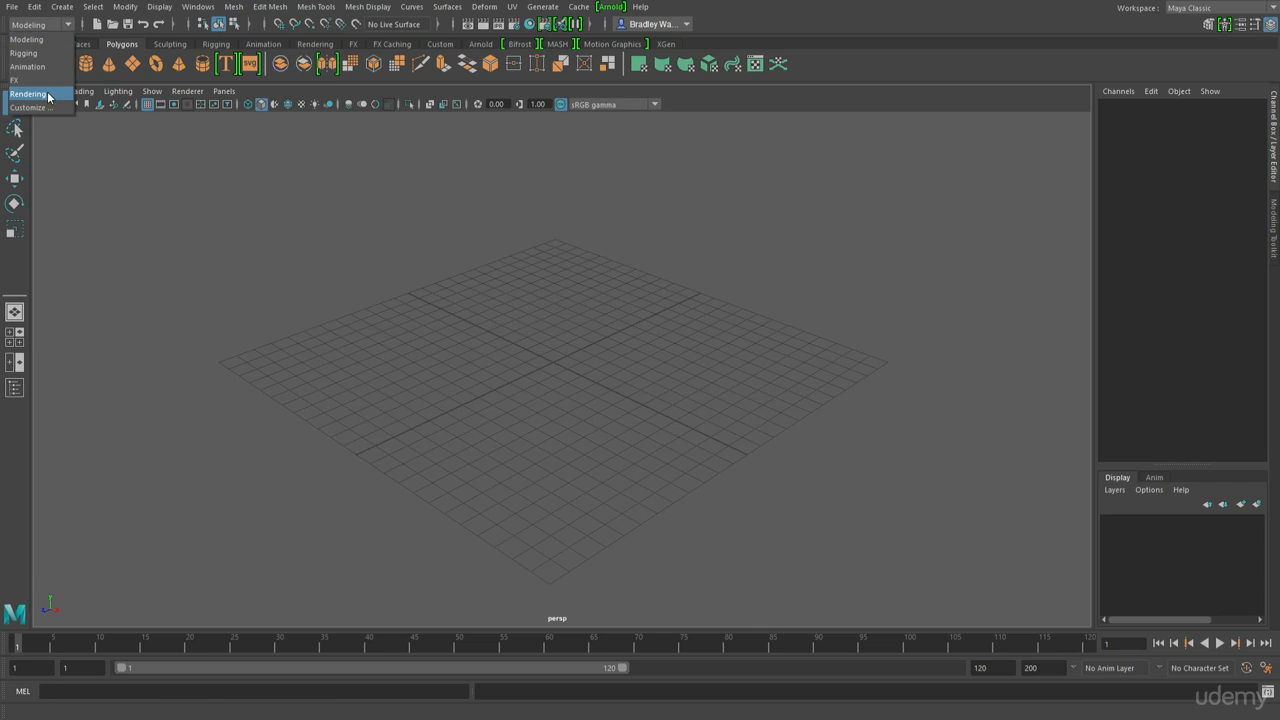
left_click(48, 94)
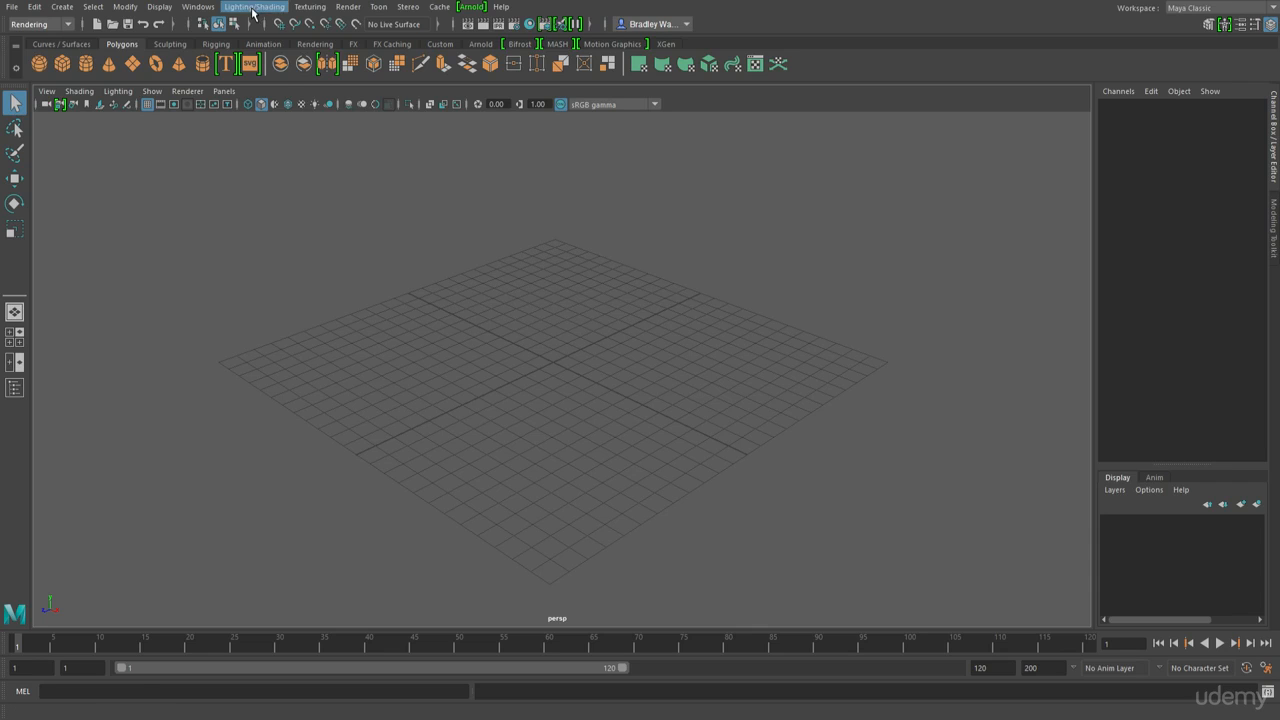
left_click(309, 7)
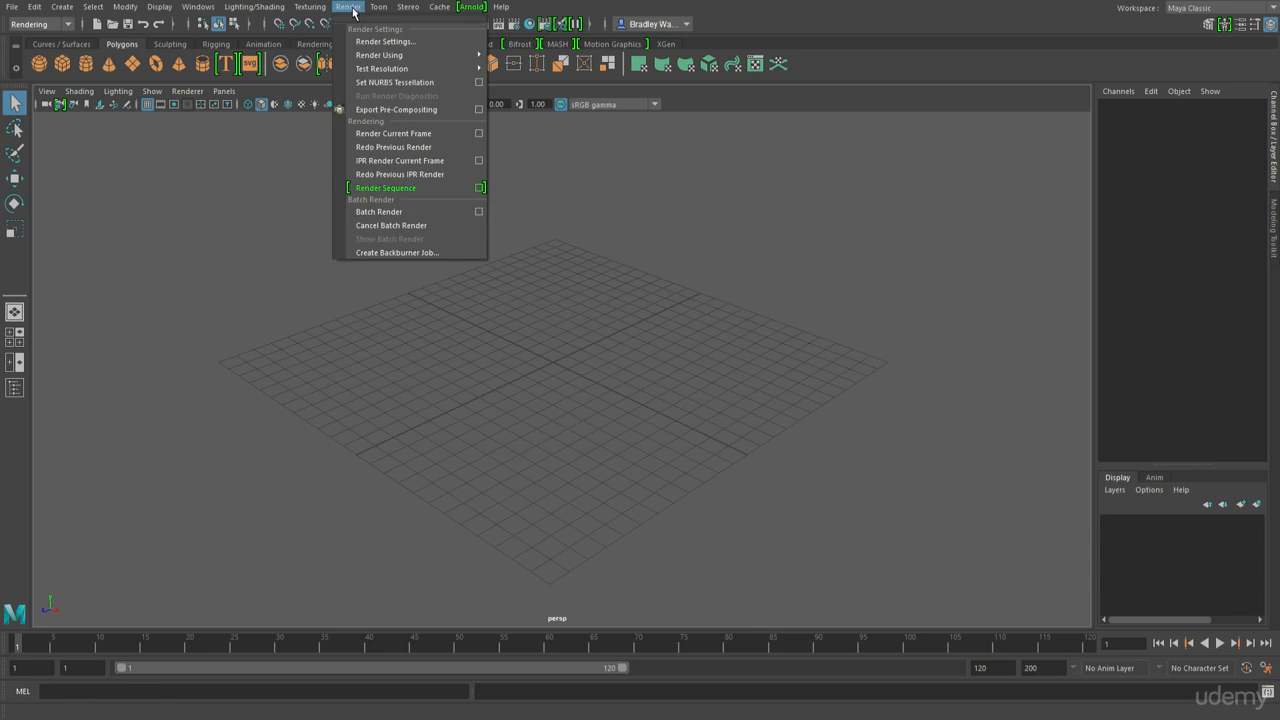
left_click(66, 25)
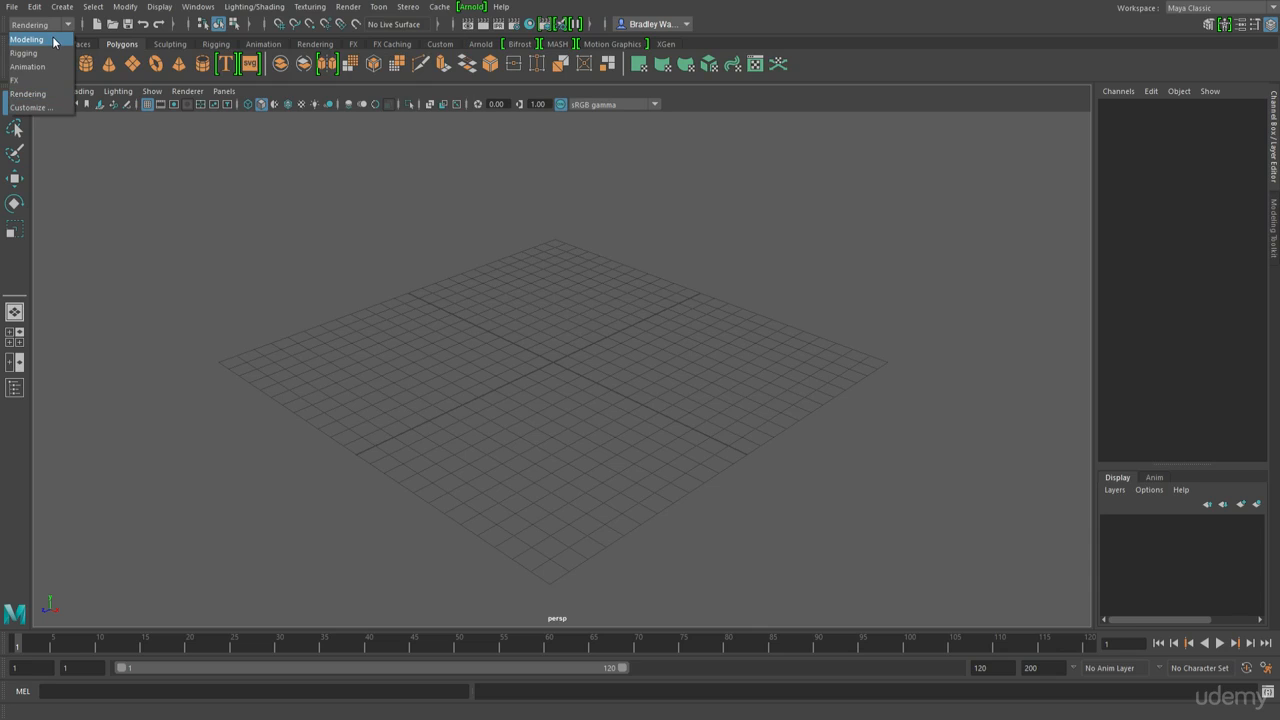
left_click(55, 40)
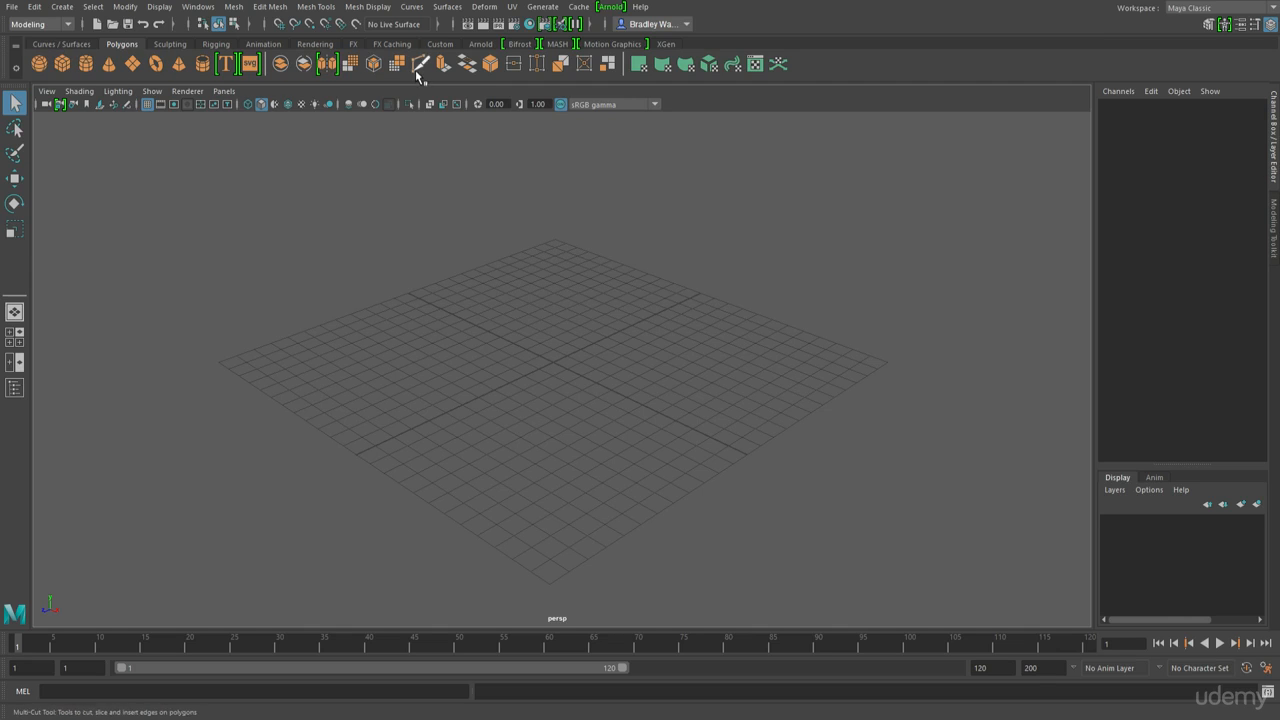
- Look through the Sculpting, Rigging and Animation shelves, and return to the Polygons shelf
left_click(170, 44)
left_click(221, 44)
left_click(264, 44)
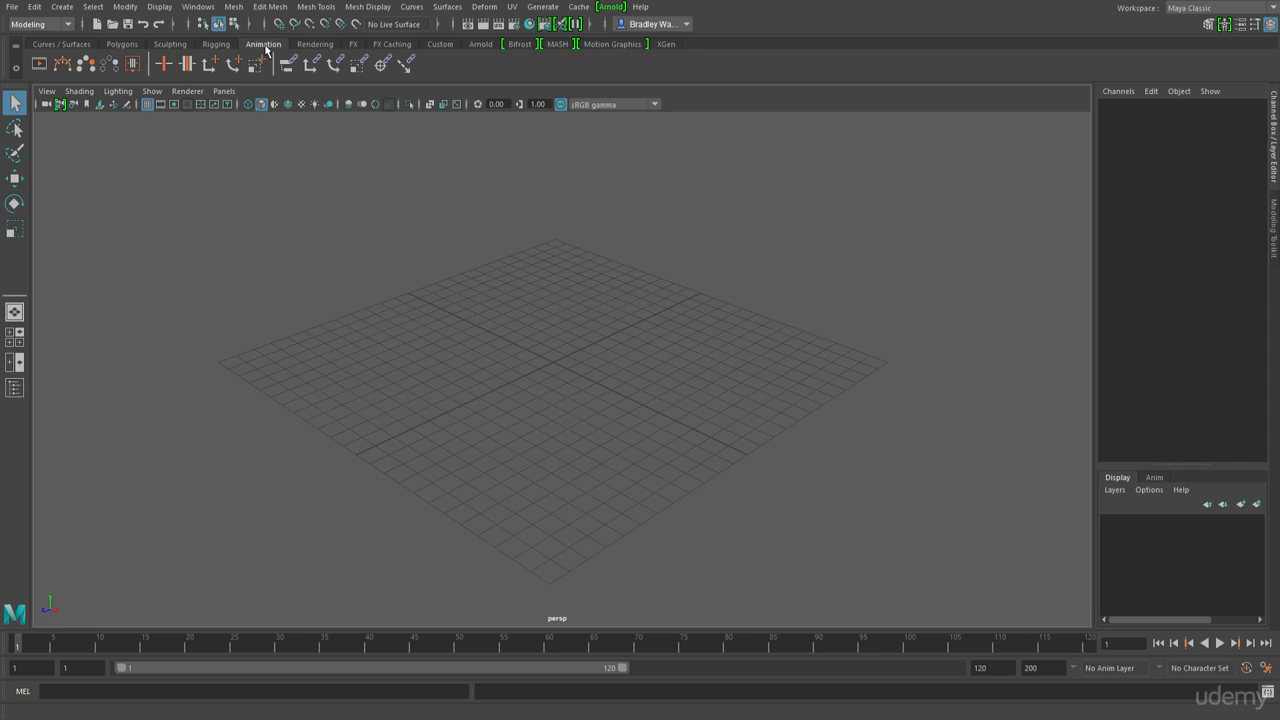
left_click(180, 46)
left_click(228, 45)
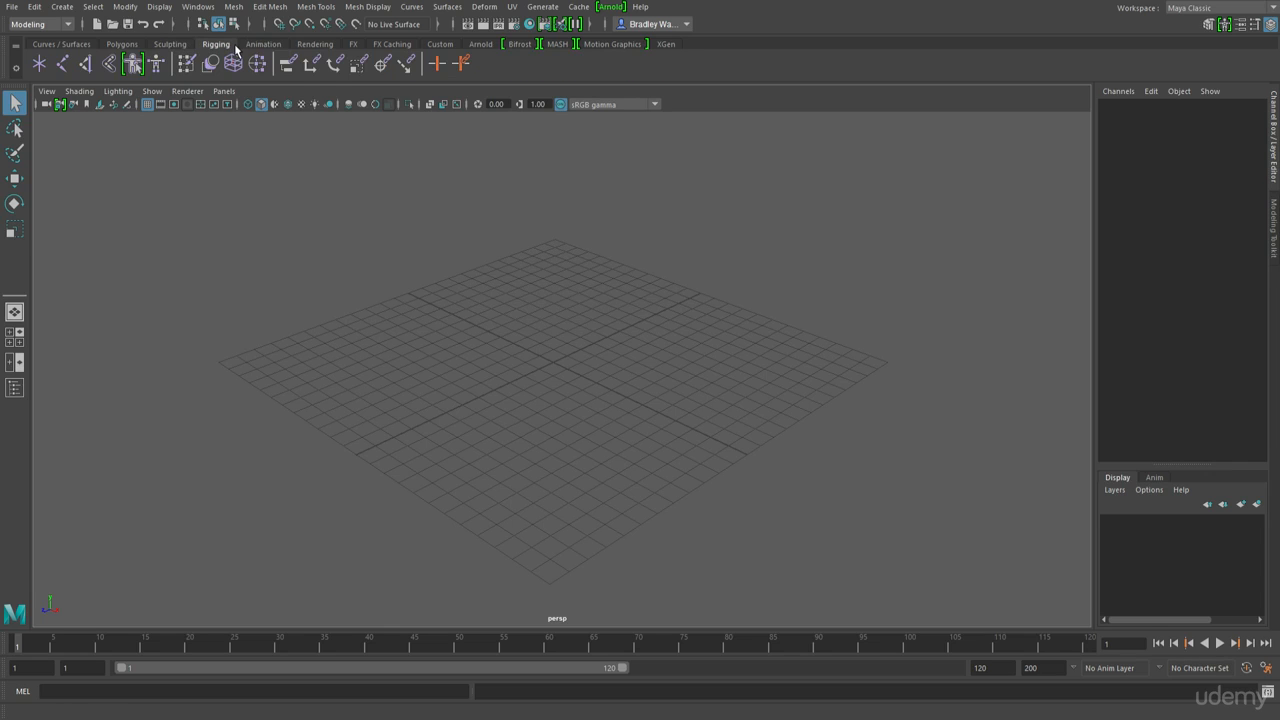
left_click(128, 45)
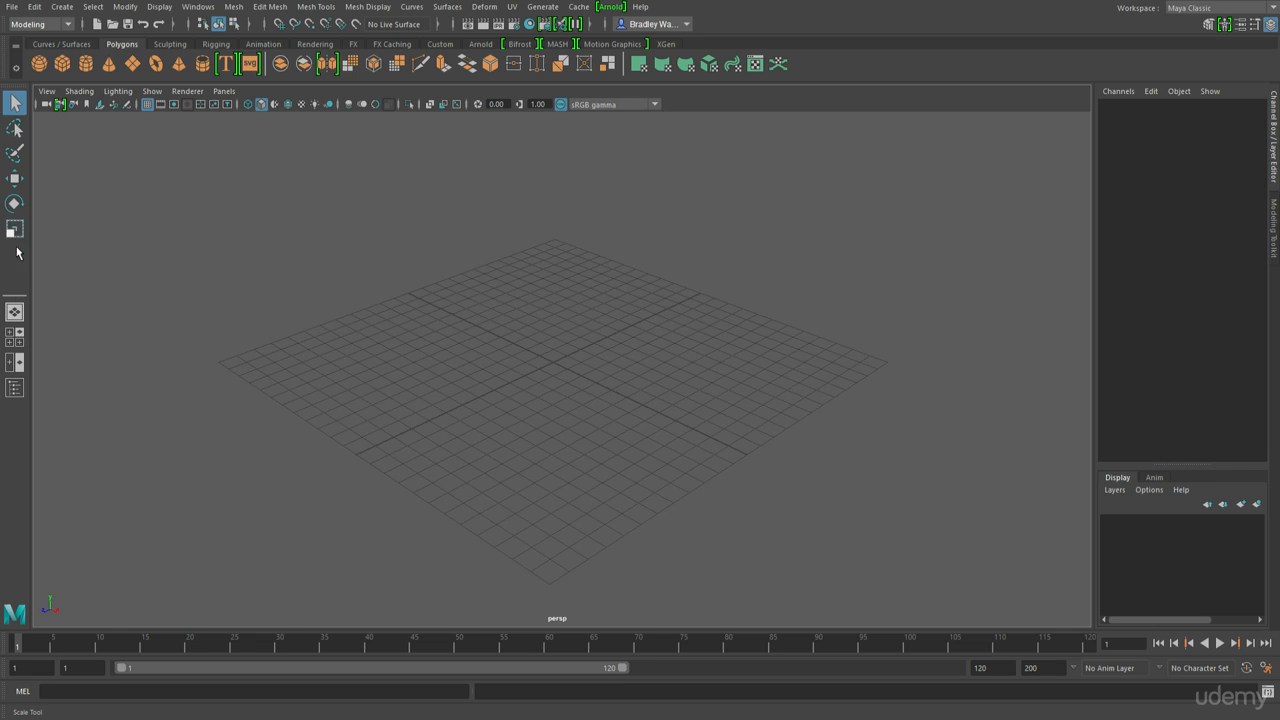
- Preview the four-view and front/perspective viewport layouts, and return to the single perspective view
left_click(15, 340)
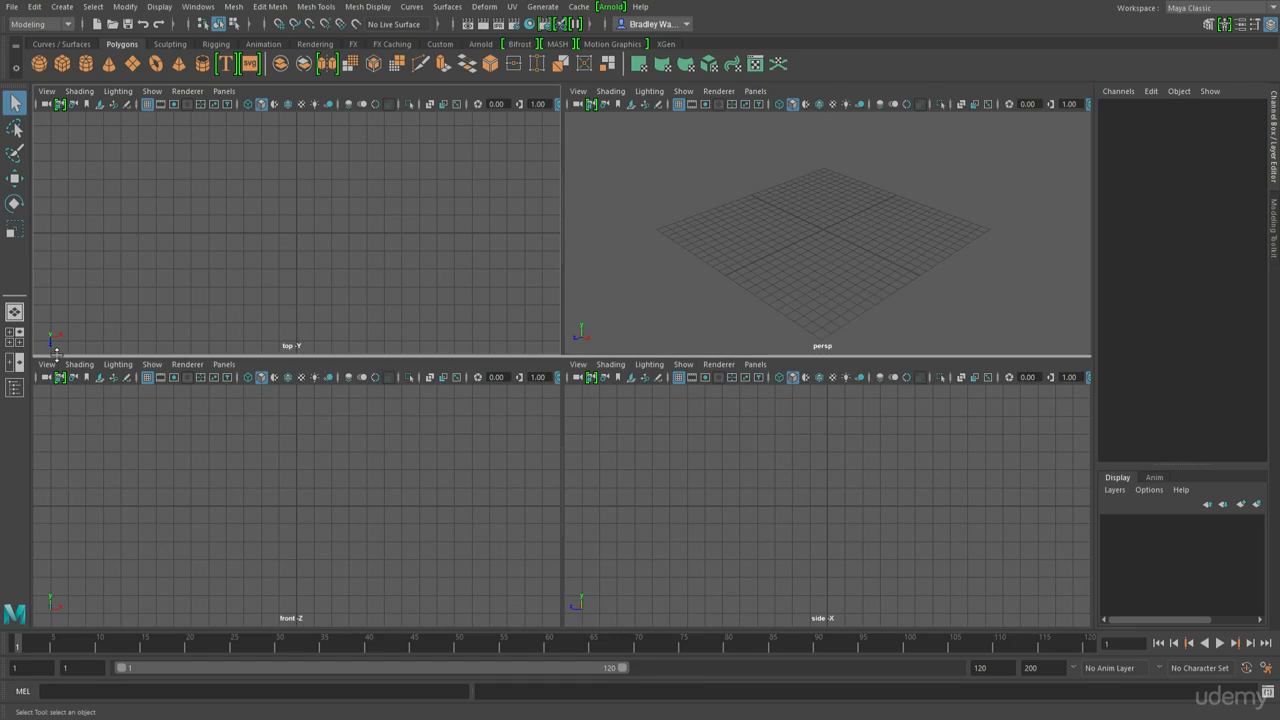
left_click(16, 363)
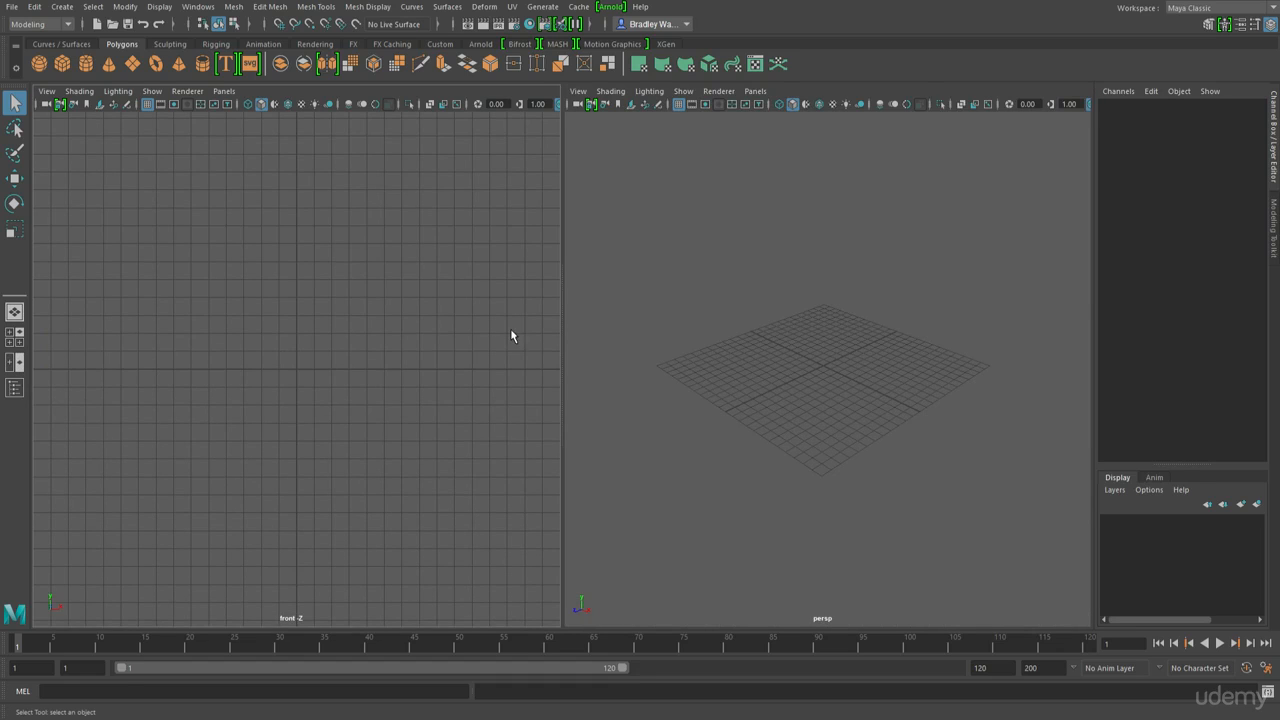
left_click(15, 312)
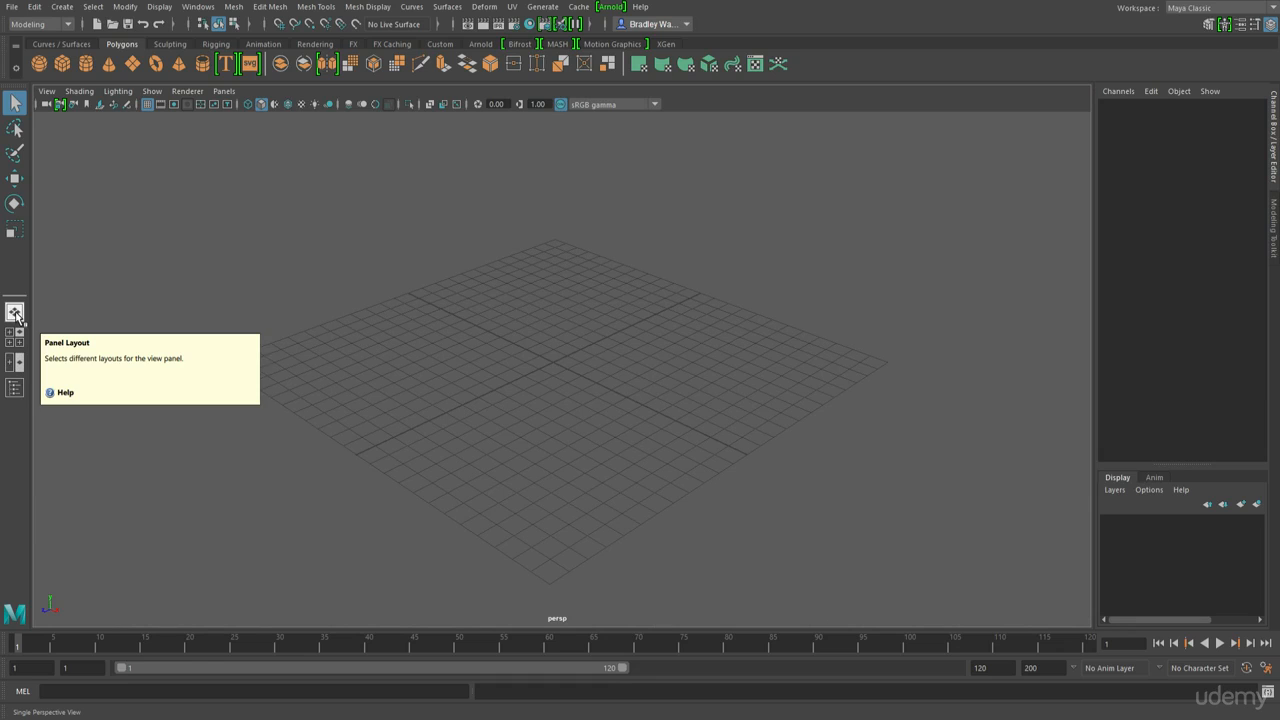
right_click(14, 314)
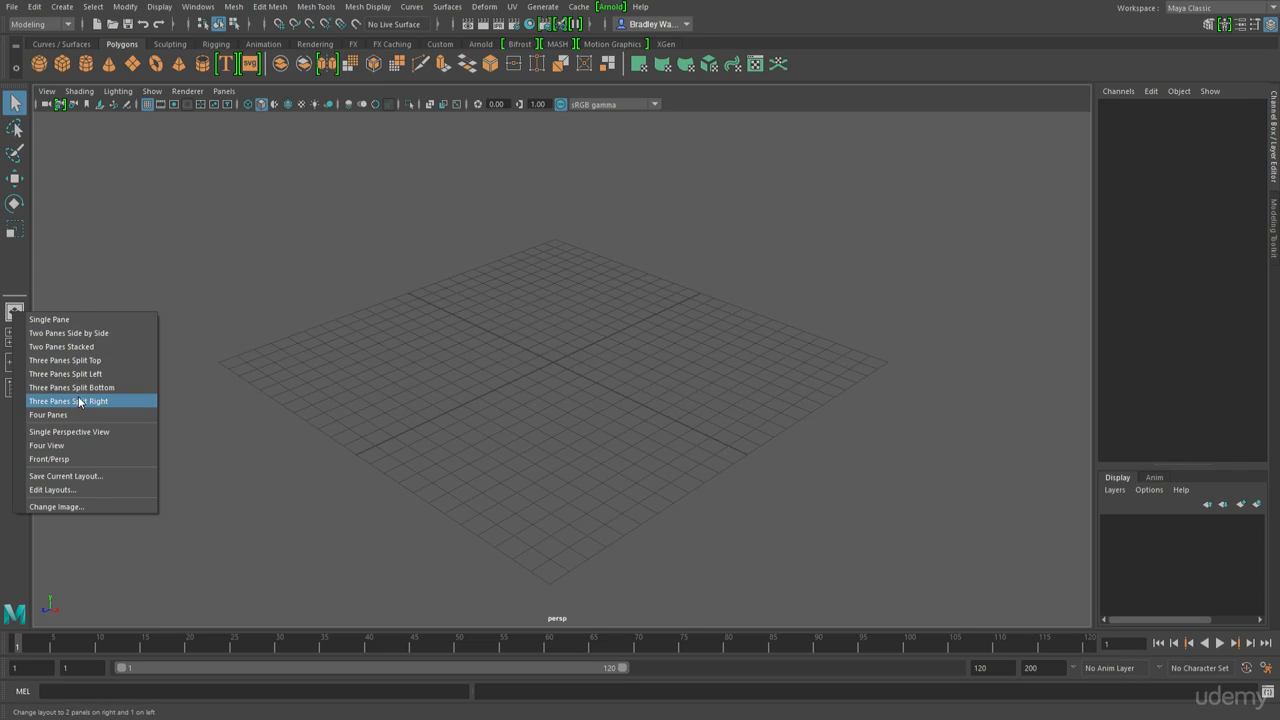
left_click(10, 279)
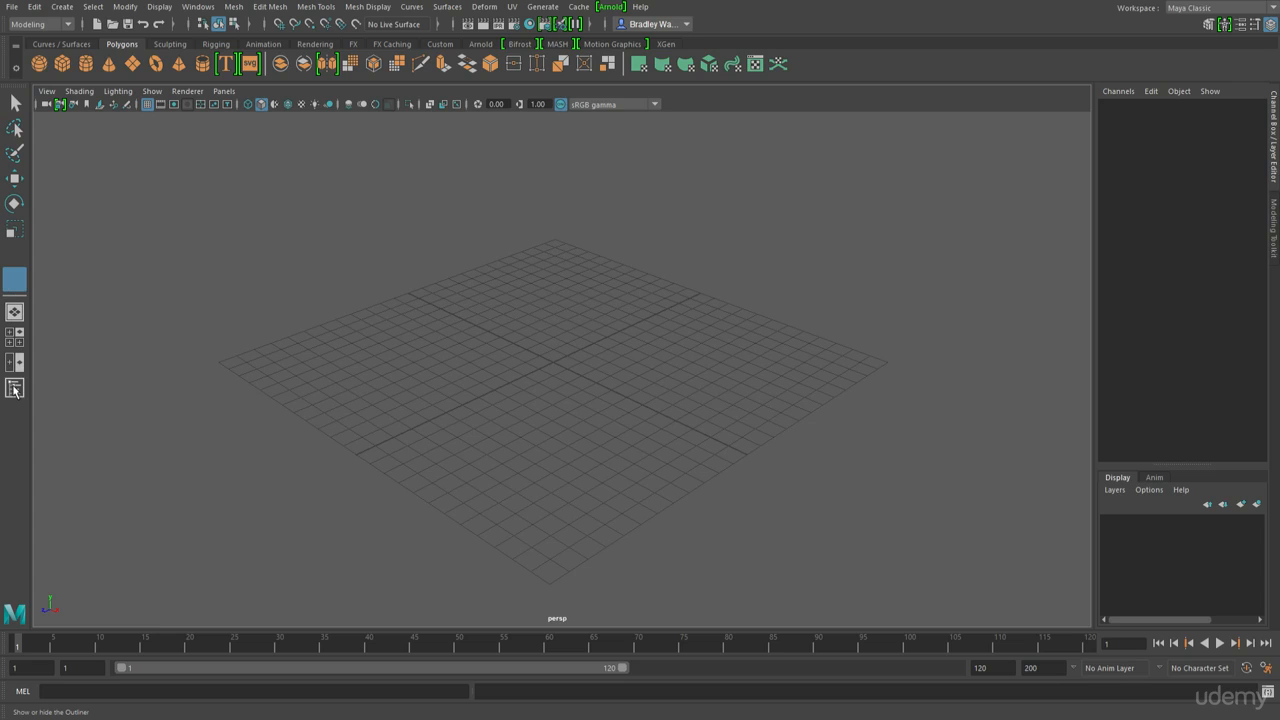
- Show the Outliner to view the scene's default cameras and sets, and hide it again
left_click(14, 390)
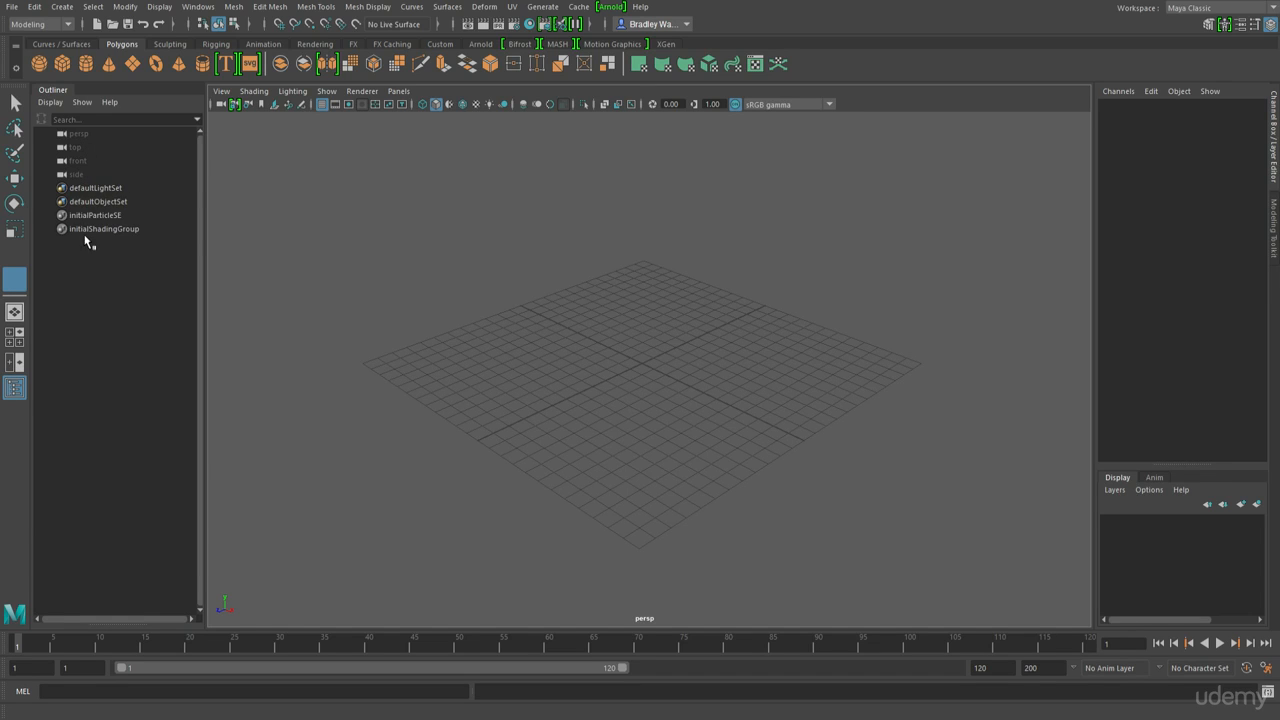
left_click(16, 389)
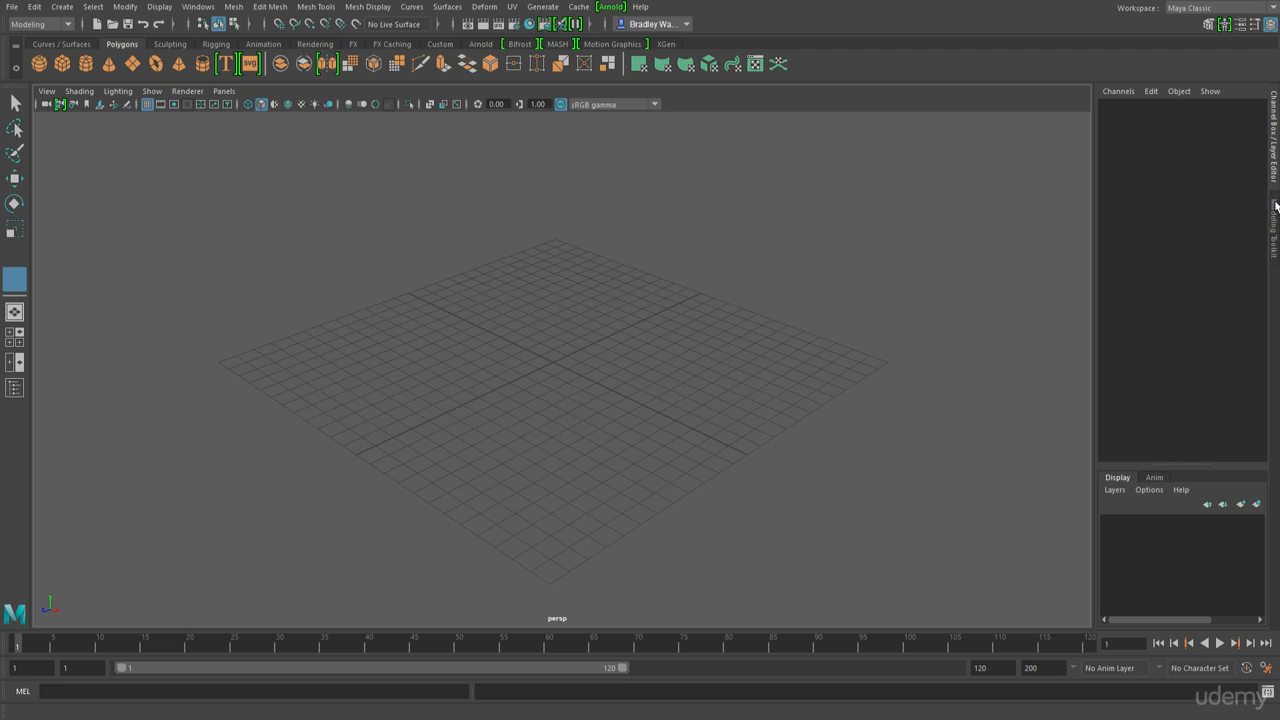
- Hide the Channel Box / Layer Editor and the Modeling Toolkit, and bring back only the Channel Box / Layer Editor
left_click(1271, 26)
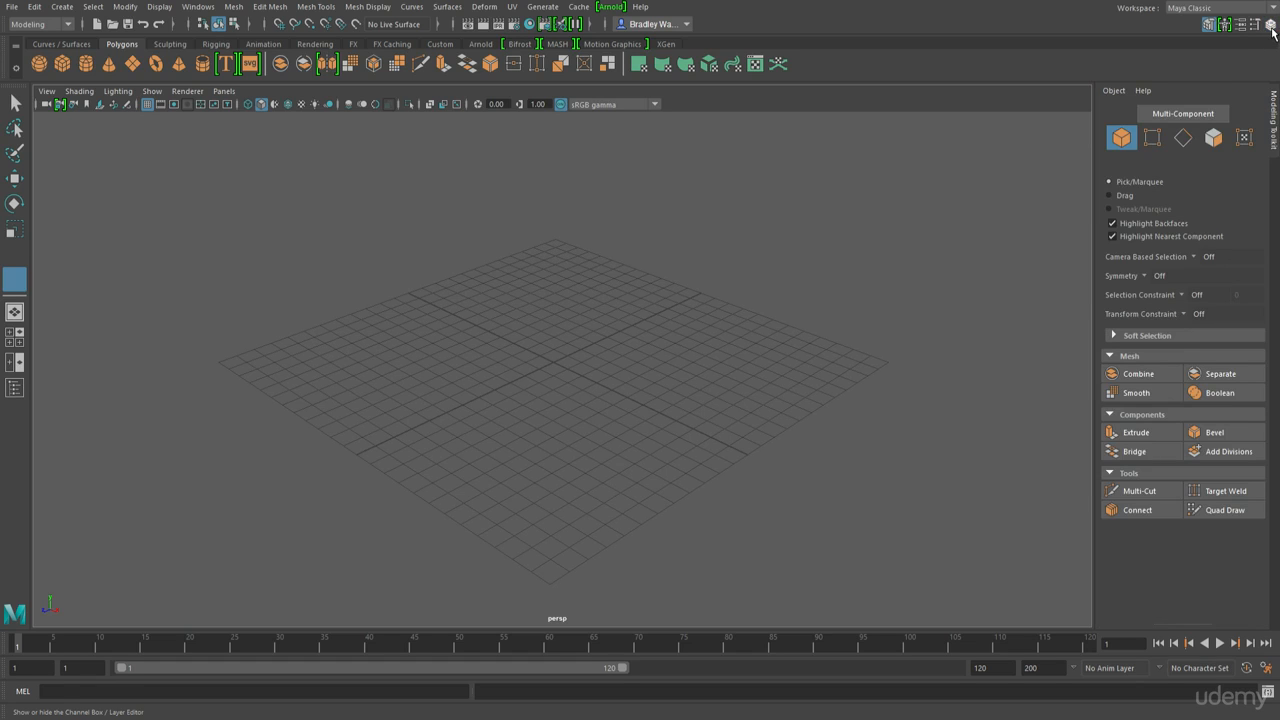
left_click(1209, 26)
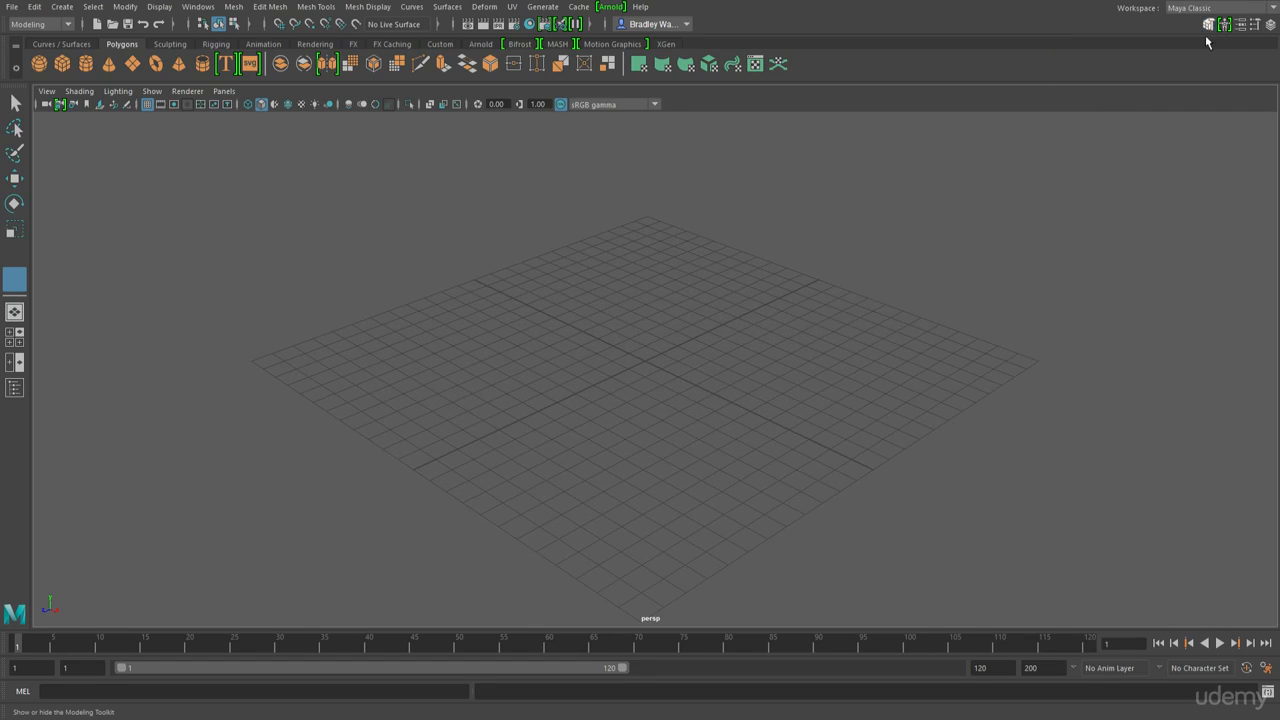
left_click(1271, 26)
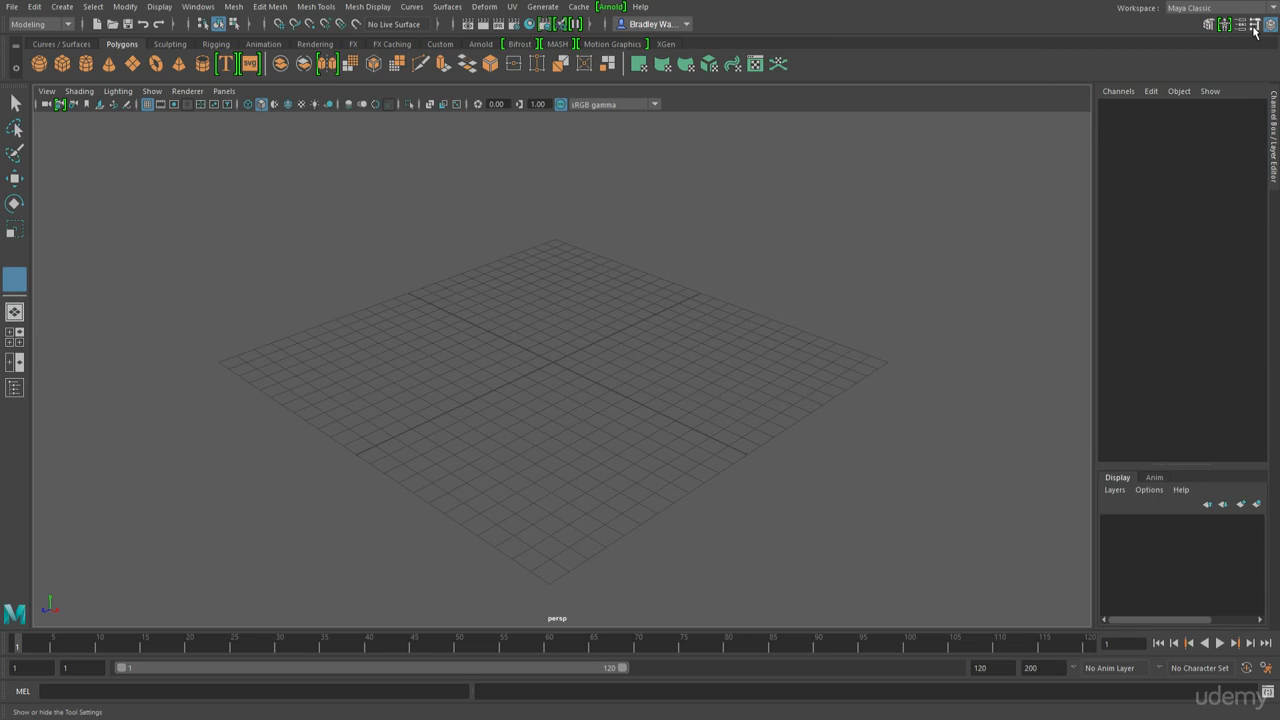
- Activate the Move tool with the Tool Settings window open to view its settings, and close that window
left_click(1255, 28)
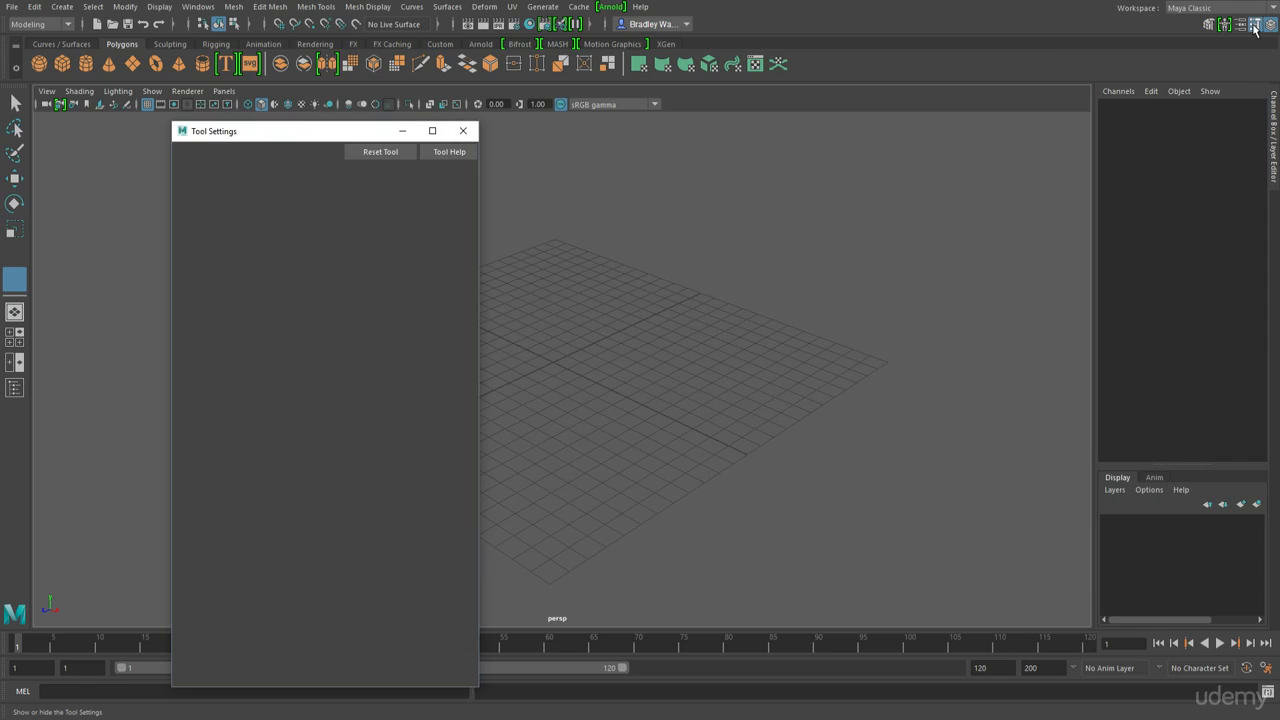
left_click_drag(351, 131, 376, 104)
left_click(15, 181)
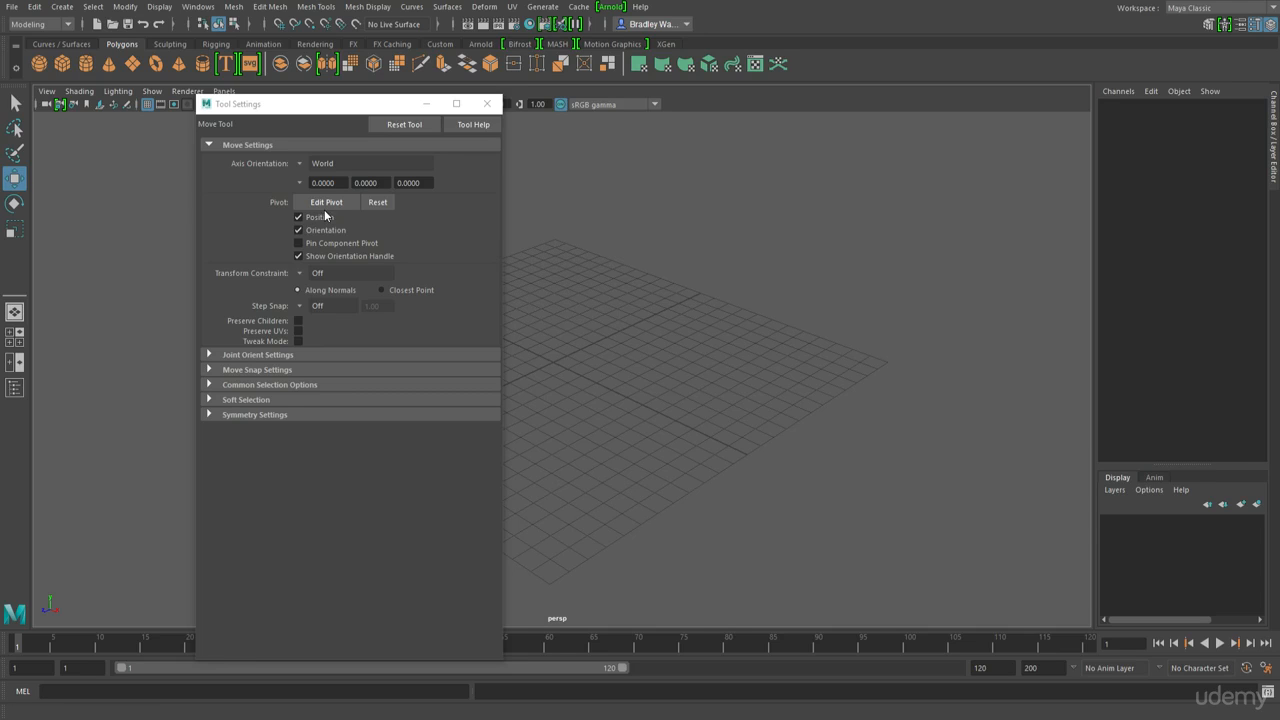
left_click(488, 103)
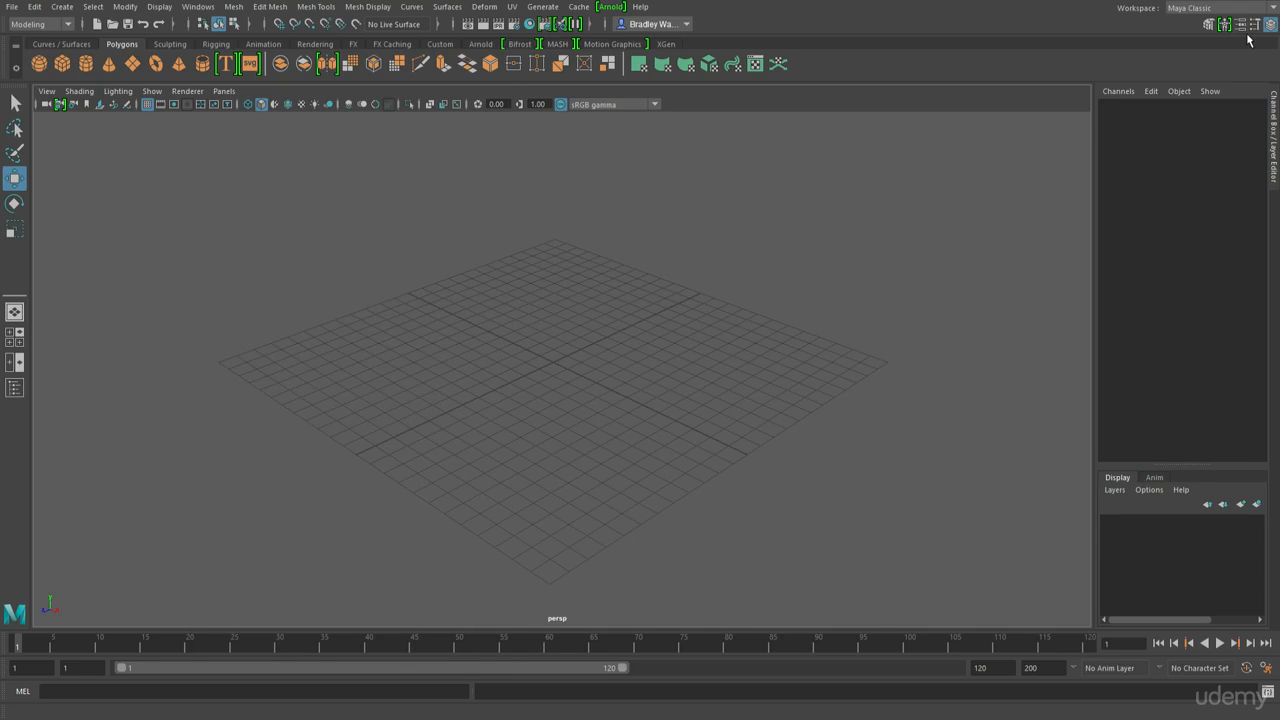
- Show and hide the Attribute Editor, and do the same with the Character Controls
left_click(1240, 25)
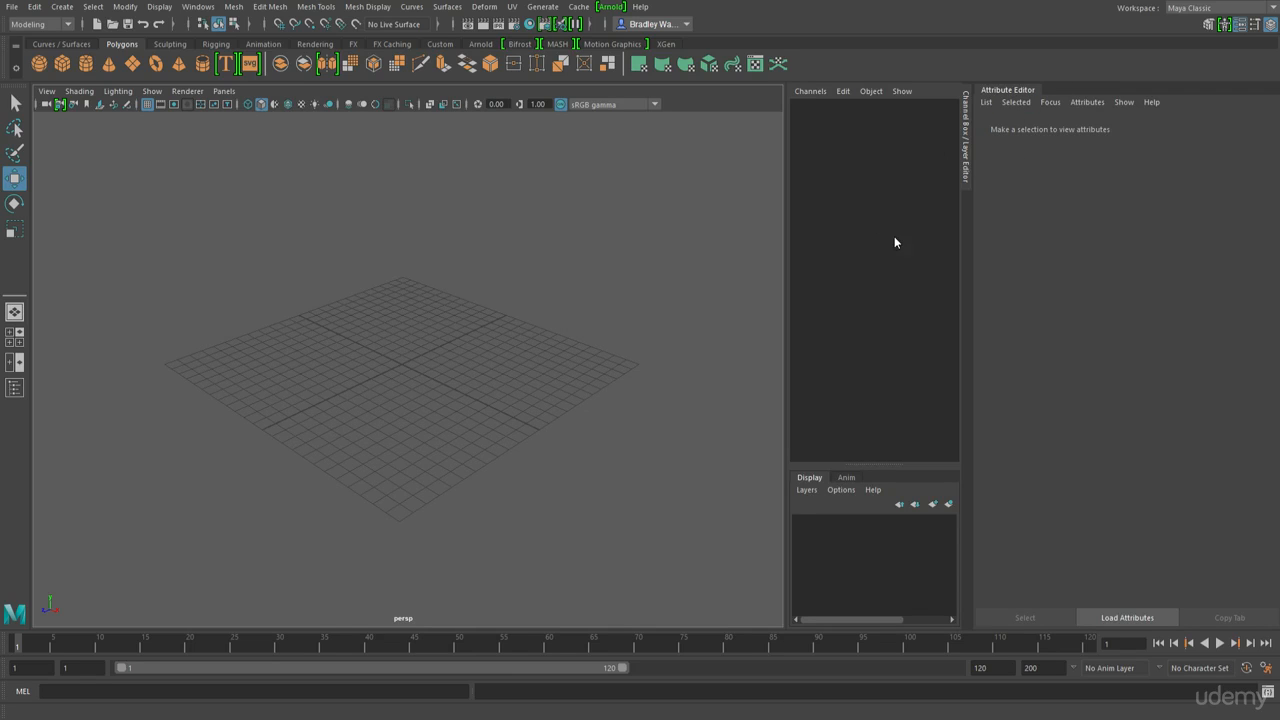
left_click(1240, 25)
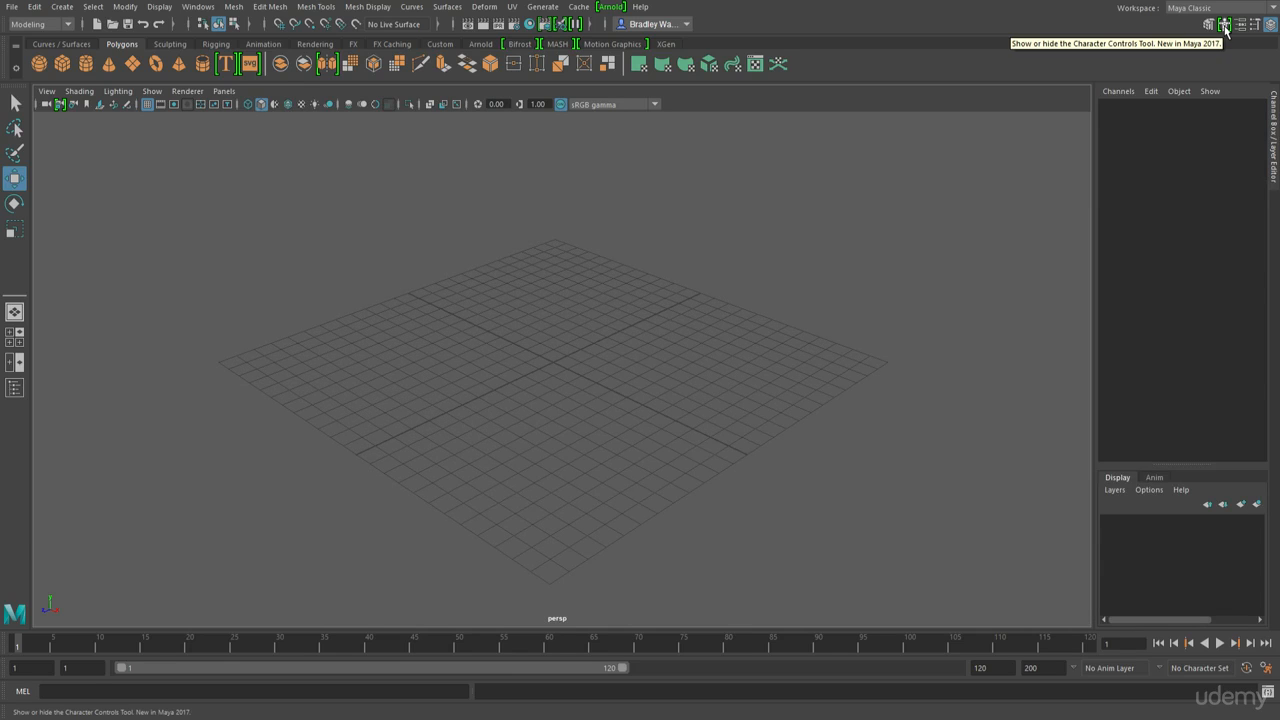
left_click(1226, 25)
left_click(1226, 25)
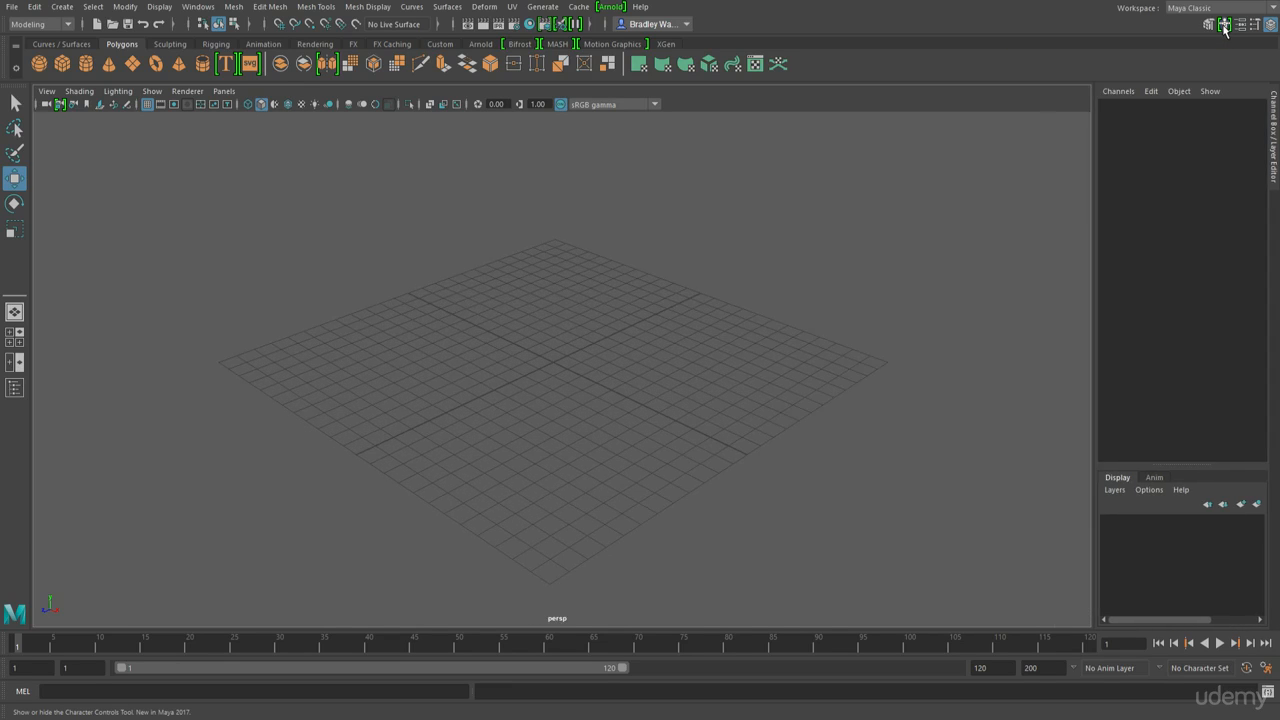
- Show the Modeling Toolkit to view its selection, mesh and component tools, and hide it again
left_click(1209, 25)
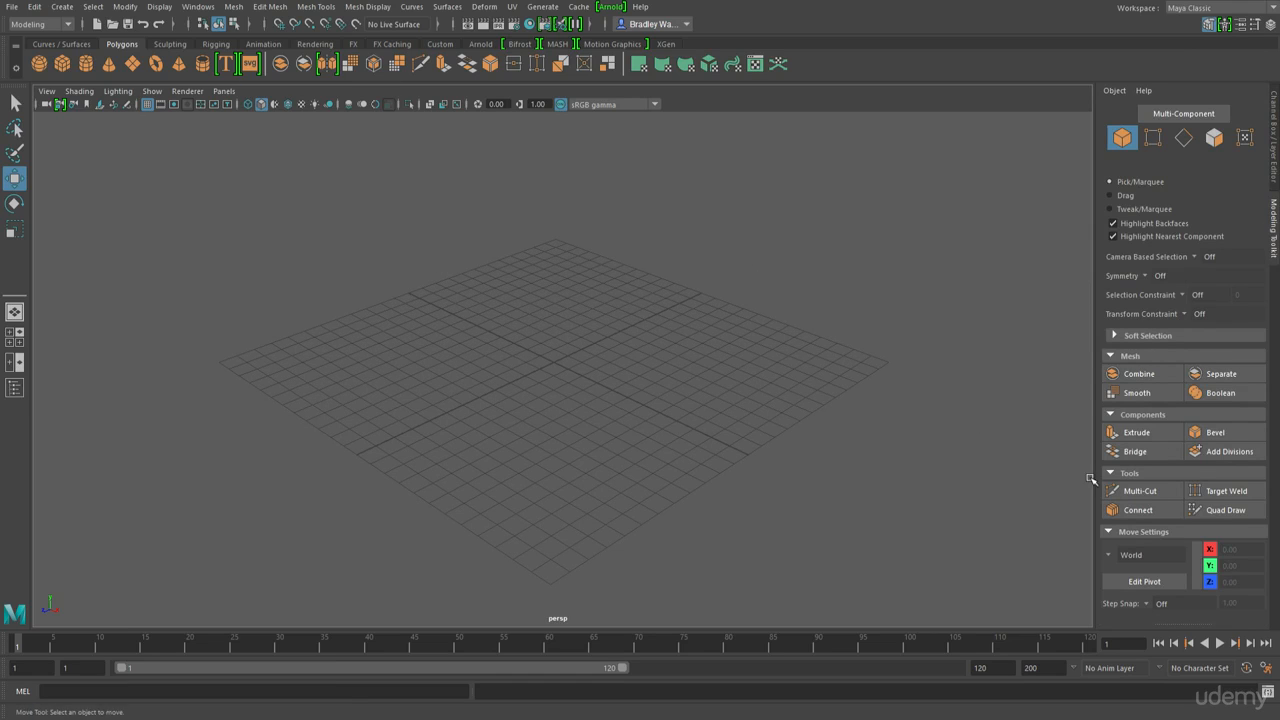
left_click(1209, 24)
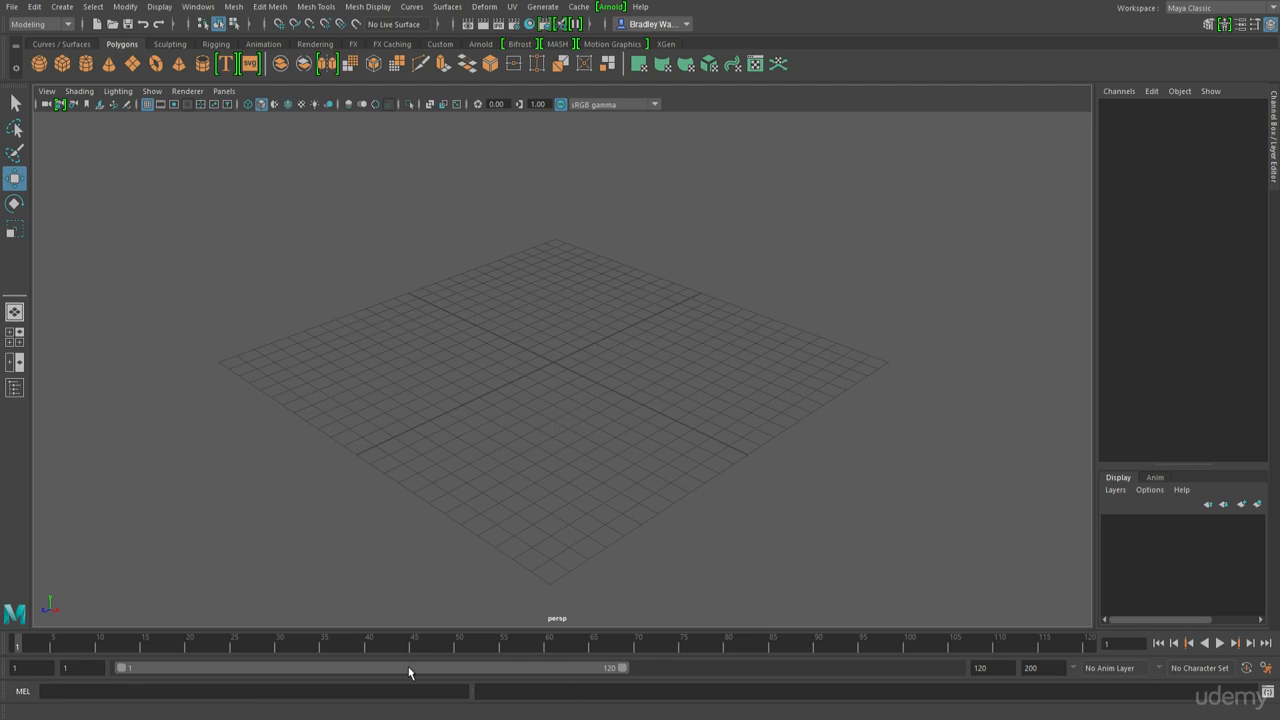
left_click(360, 692)
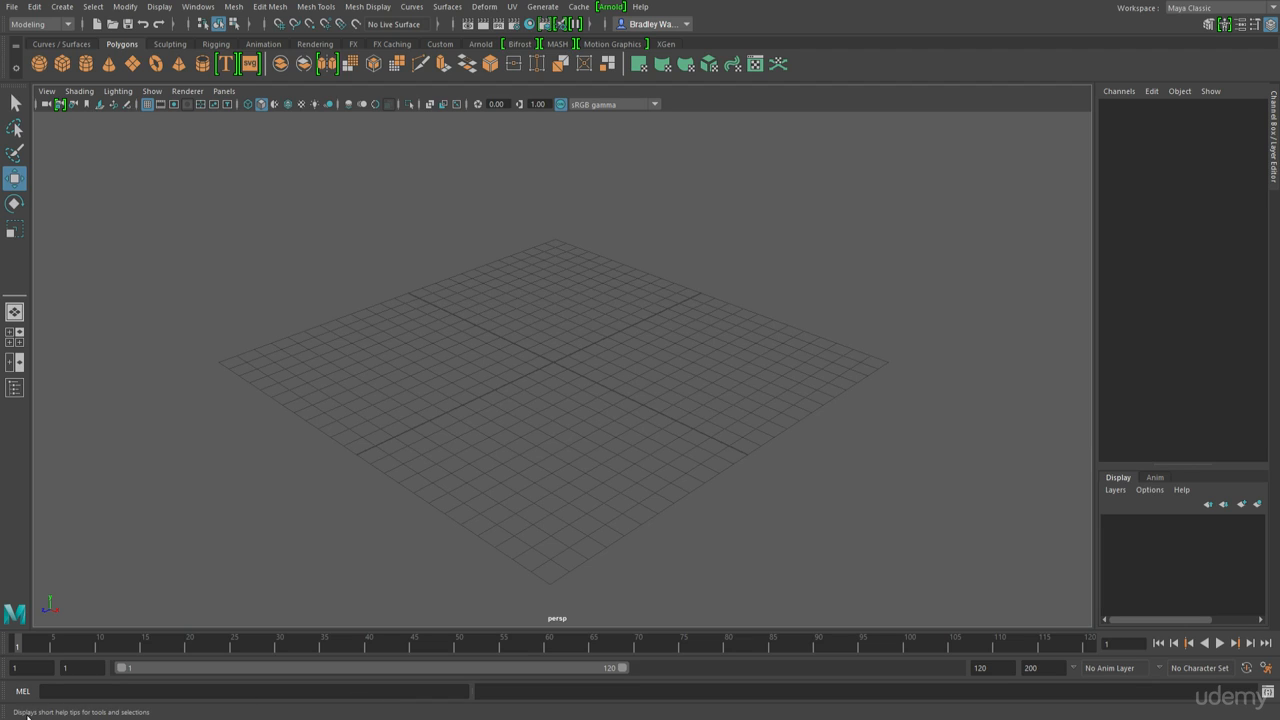